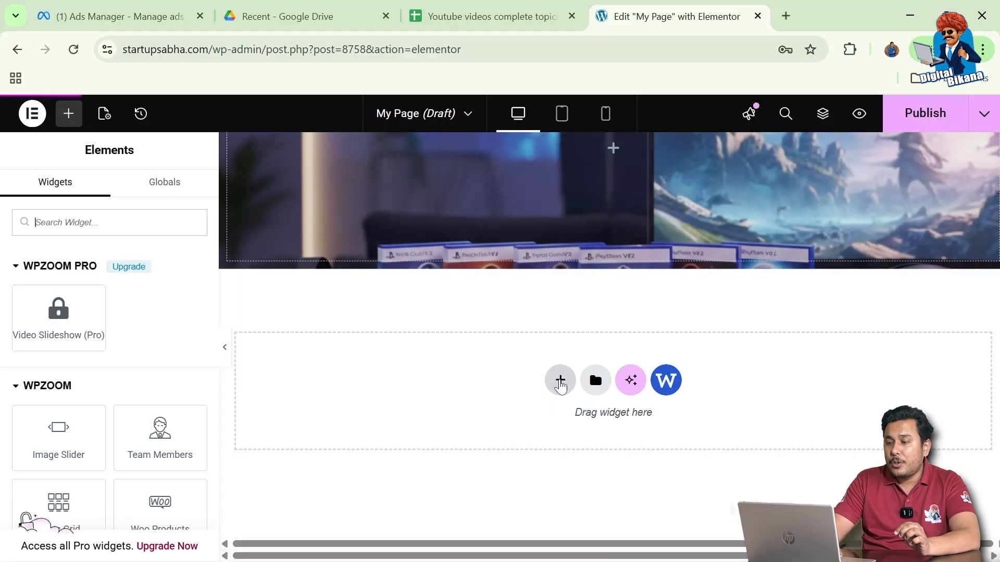
Add a new grid section with two columns and one row below the banner image
{"action": "left_click", "coordinate": [560, 383]}
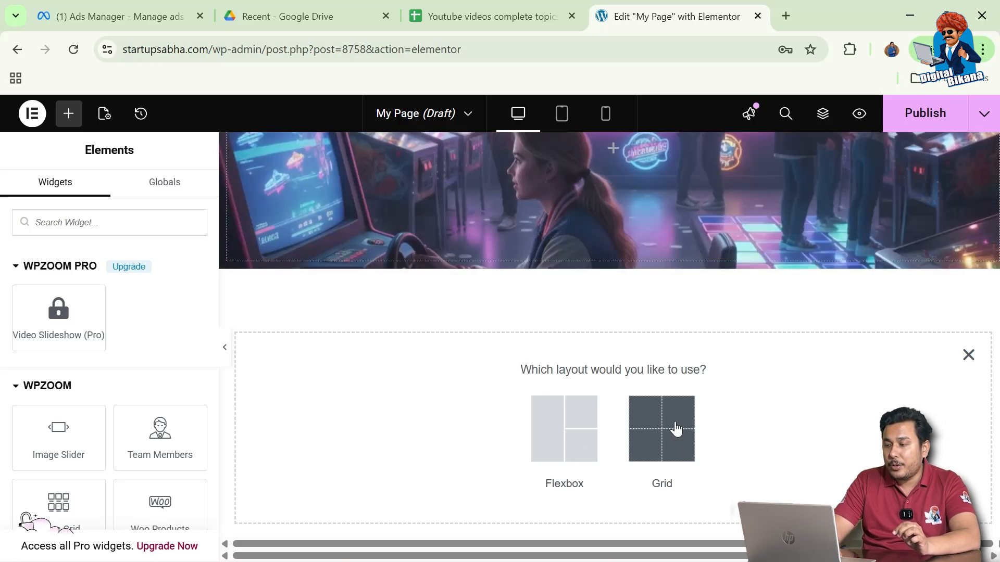
{"action": "left_click", "coordinate": [676, 429]}
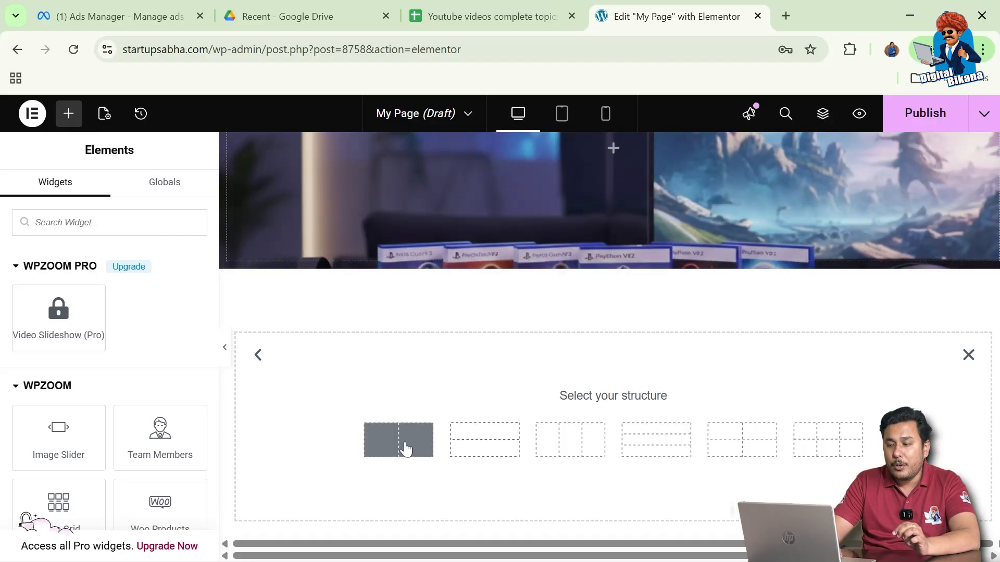
{"action": "left_click", "coordinate": [406, 448]}
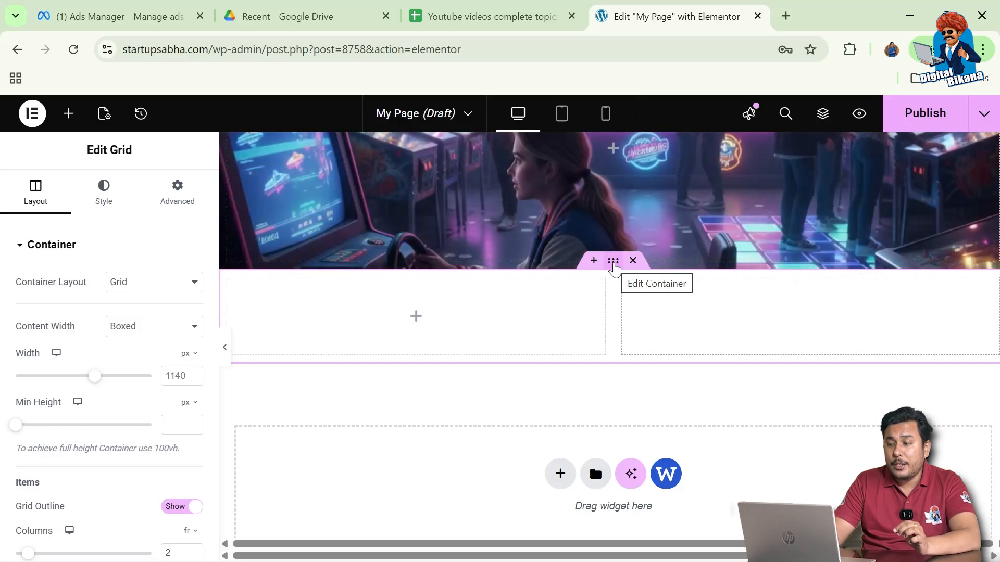
Add two new containers to the grid so that both cells of its first row are filled
{"action": "right_click", "coordinate": [614, 263]}
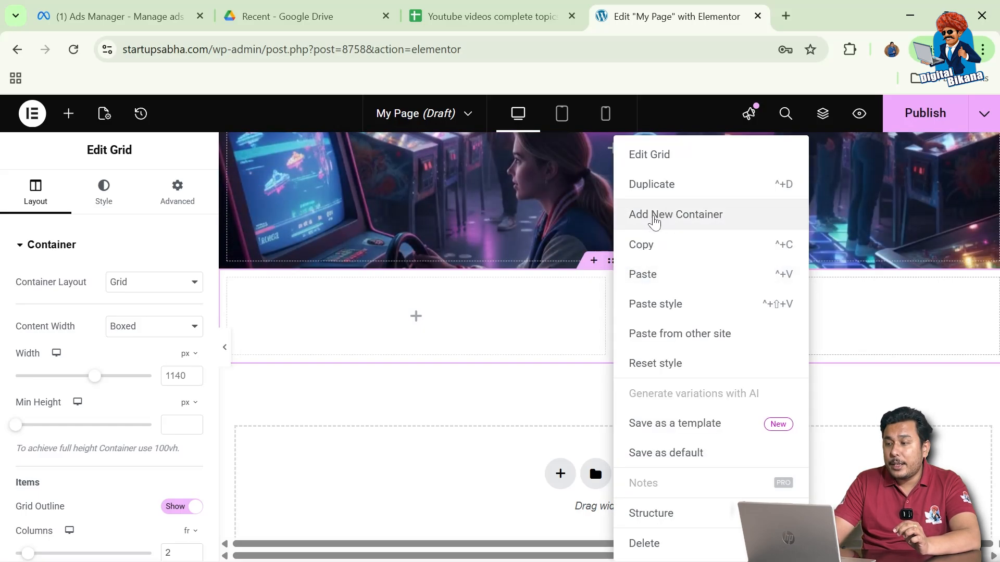
{"action": "left_click", "coordinate": [678, 222]}
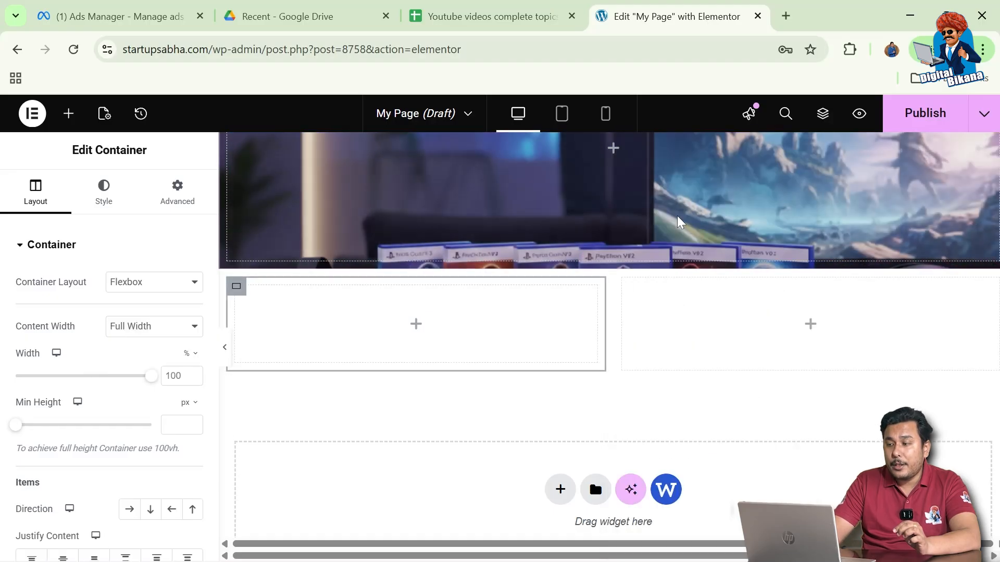
{"action": "mouse_move", "coordinate": [621, 289]}
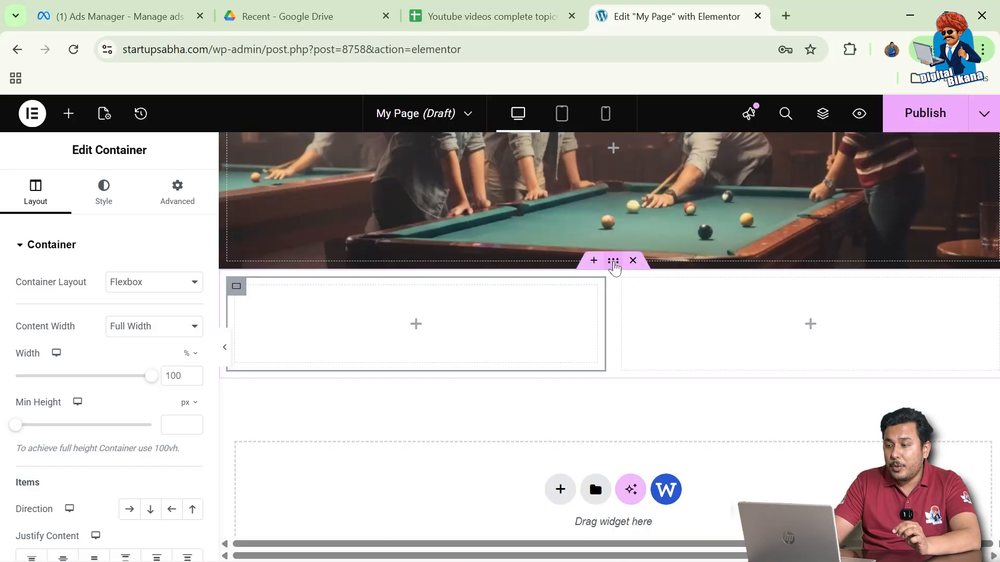
{"action": "right_click", "coordinate": [615, 266]}
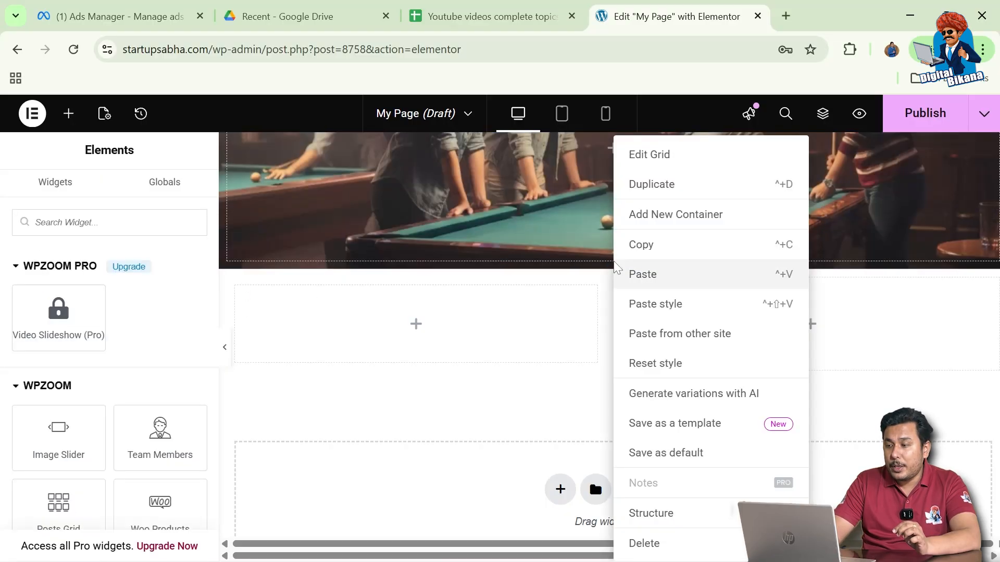
{"action": "right_click", "coordinate": [662, 221]}
{"action": "left_click", "coordinate": [612, 270]}
{"action": "right_click", "coordinate": [612, 269]}
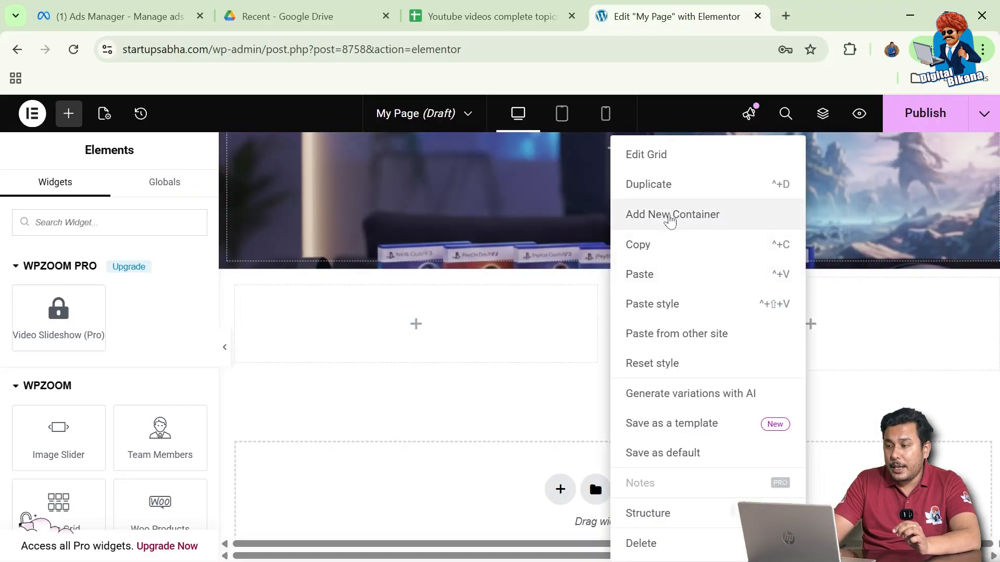
{"action": "left_click", "coordinate": [671, 221]}
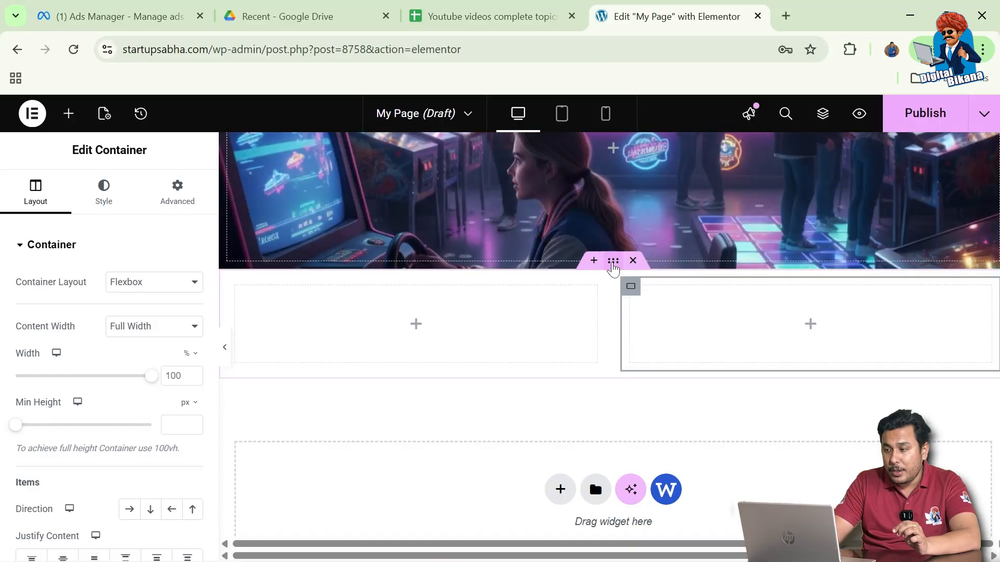
Add two more containers to the outer grid to fill a second row
{"action": "right_click", "coordinate": [613, 263]}
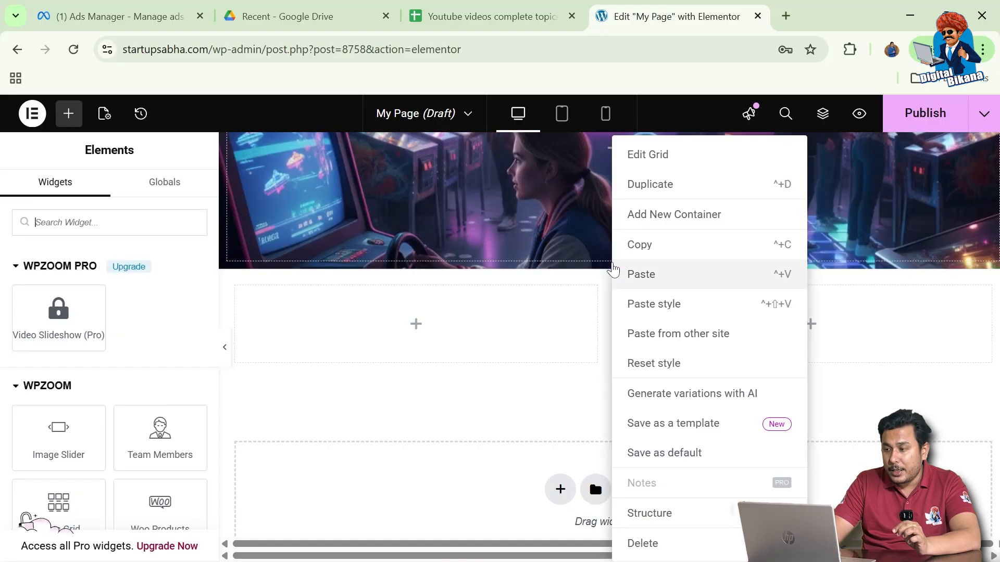
{"action": "left_click", "coordinate": [674, 216]}
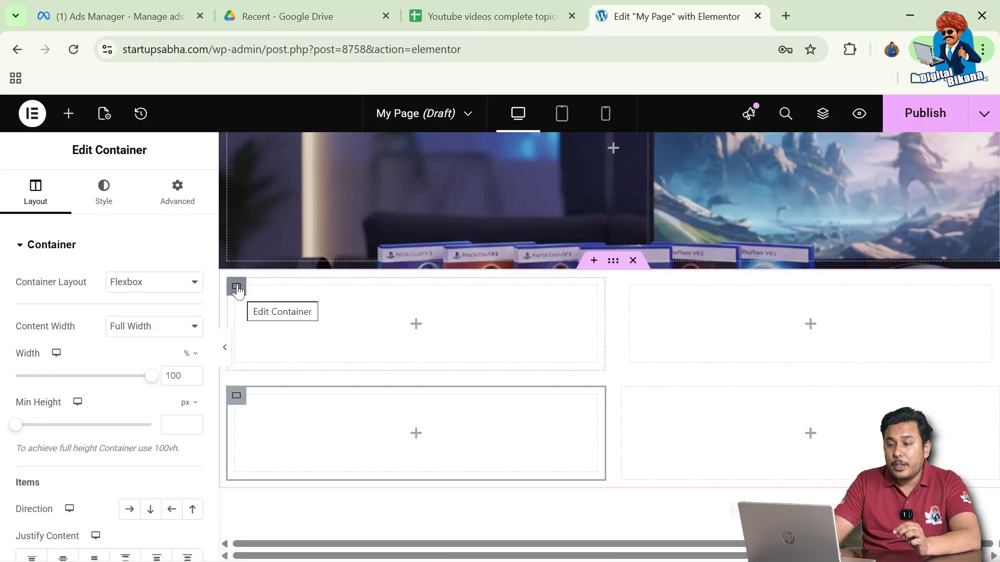
{"action": "right_click", "coordinate": [237, 289]}
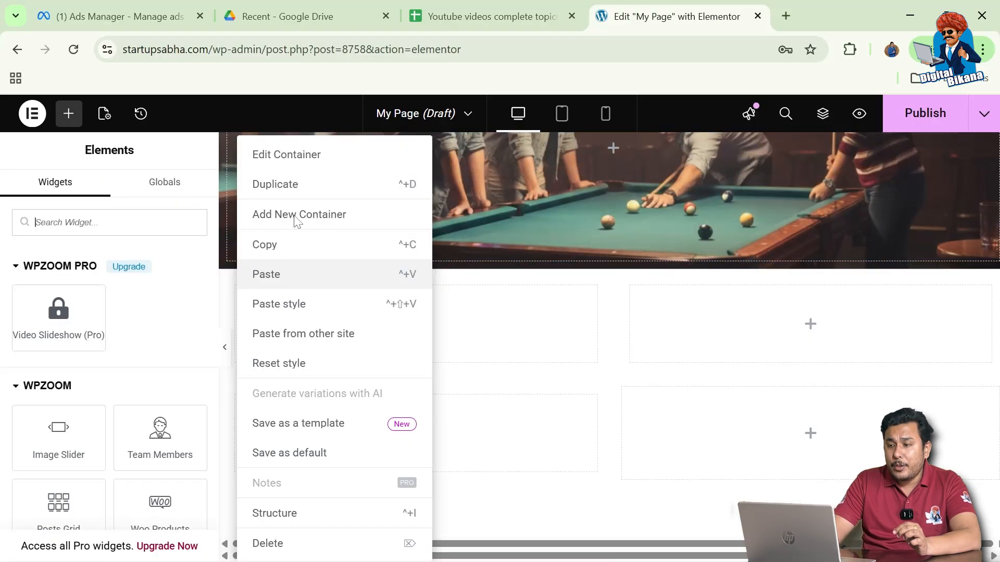
{"action": "right_click", "coordinate": [293, 216]}
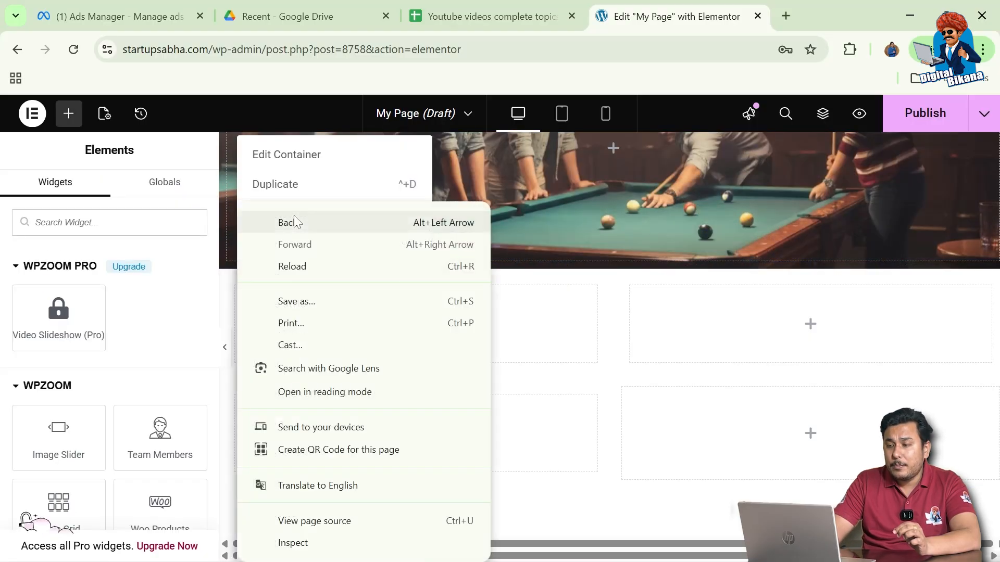
{"action": "left_click", "coordinate": [325, 188]}
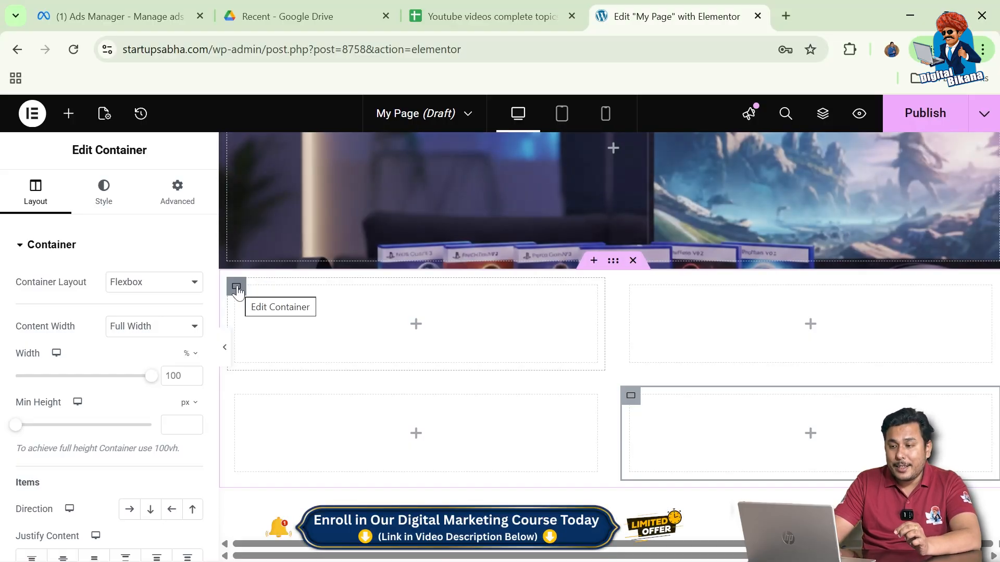
Change the first container's layout to Grid with 2 columns and 1 row
{"action": "left_click", "coordinate": [237, 287]}
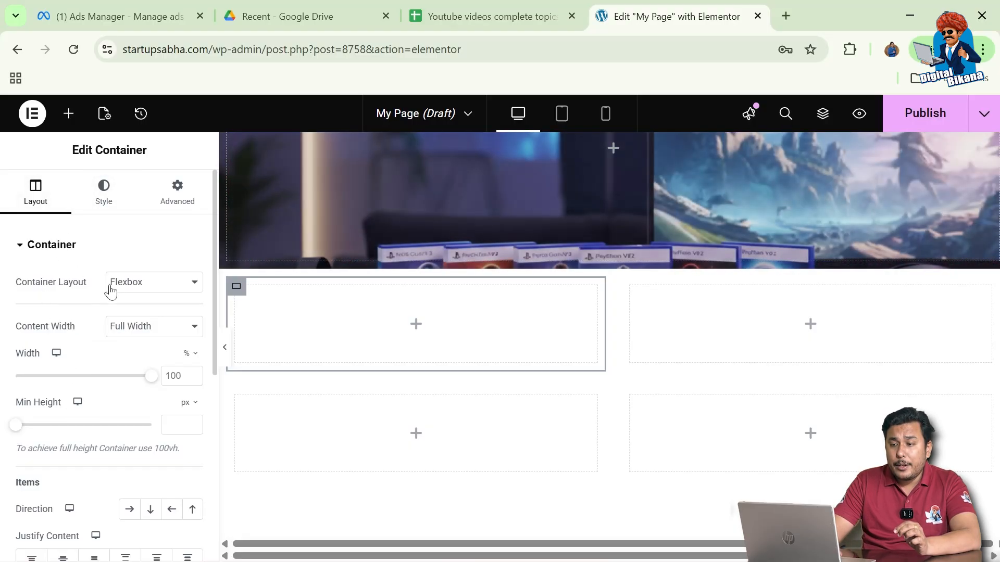
{"action": "left_click", "coordinate": [132, 297]}
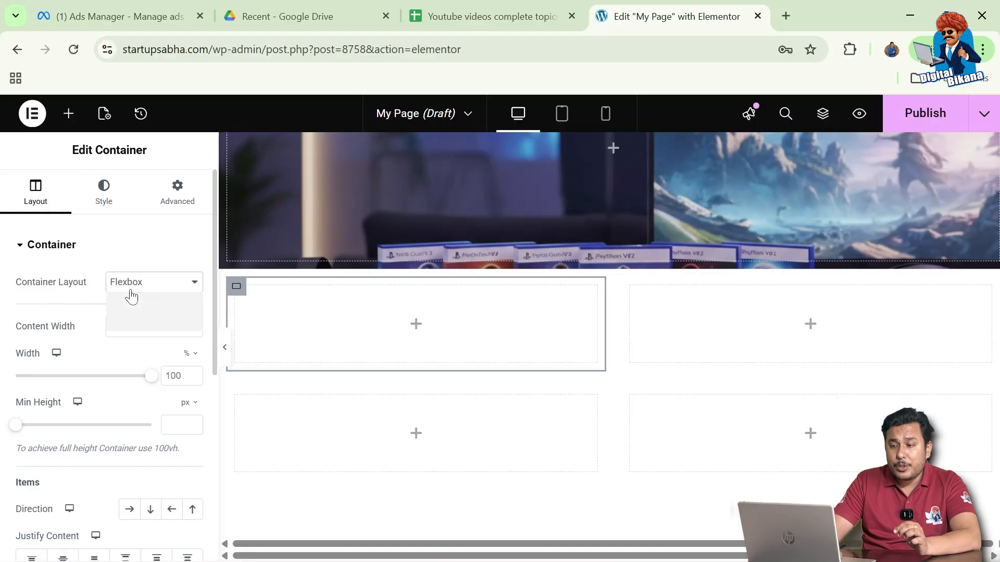
{"action": "left_click", "coordinate": [130, 325]}
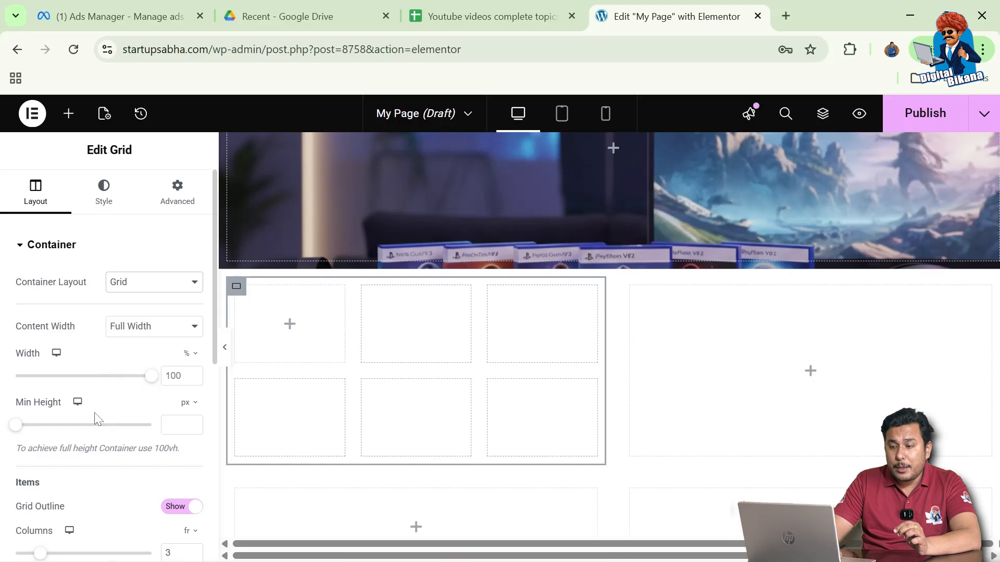
{"action": "scroll", "coordinate": [94, 425], "scroll_direction": "down", "scroll_amount": 1}
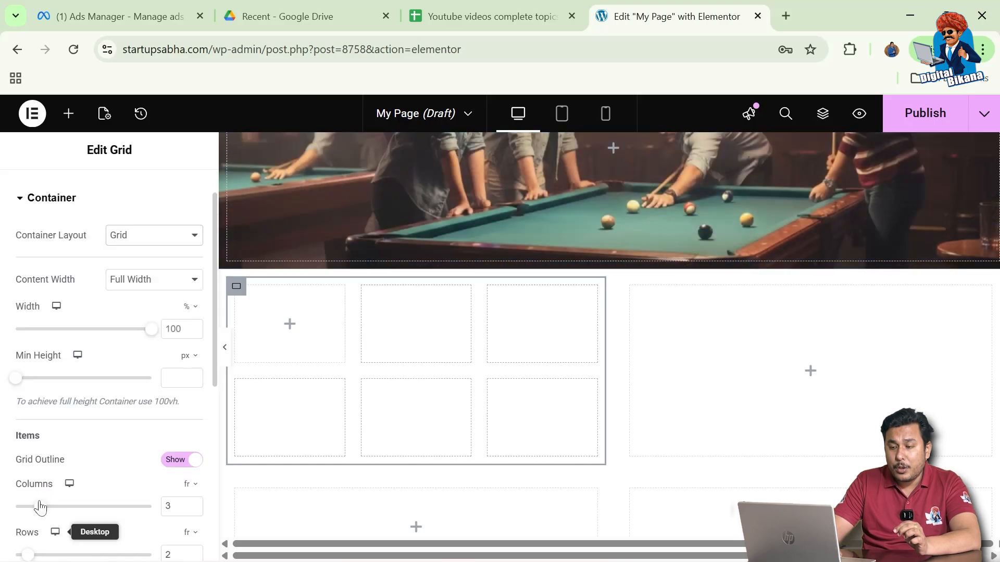
{"action": "left_click", "coordinate": [28, 506]}
{"action": "scroll", "coordinate": [30, 510], "scroll_direction": "down", "scroll_amount": 1}
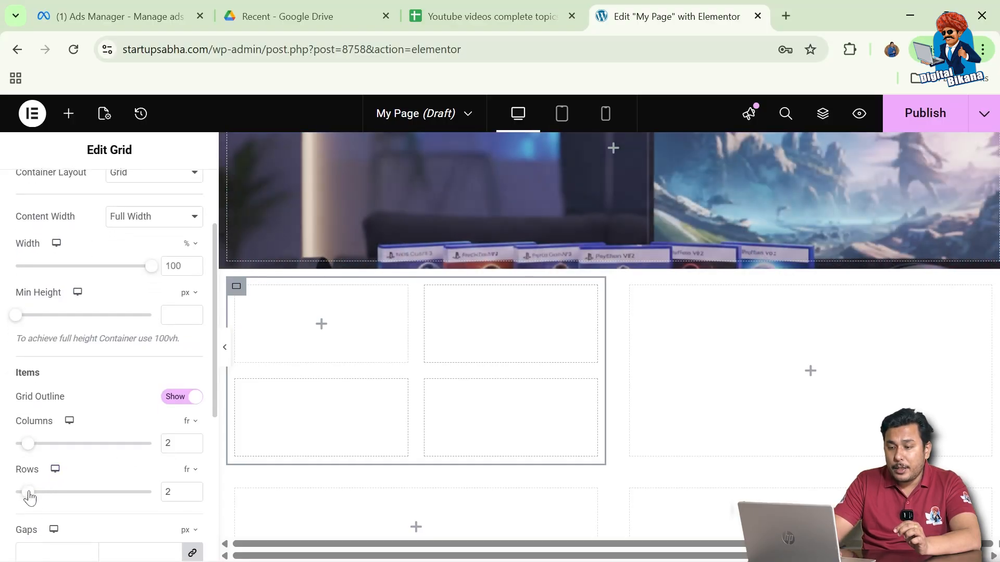
{"action": "left_click_drag", "start_coordinate": [30, 497], "coordinate": [17, 494]}
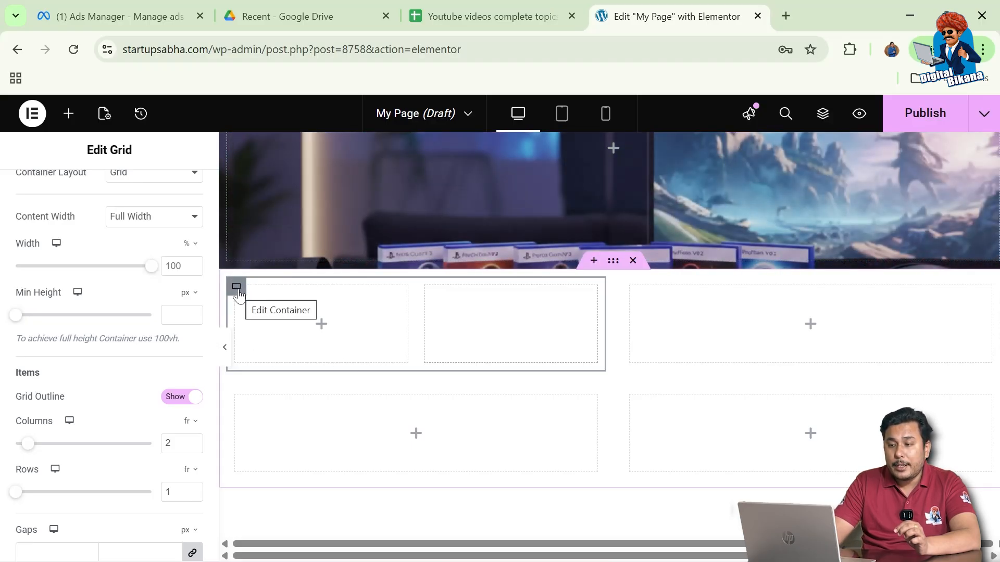
Add a fifth container to the outer grid, starting a third row
{"action": "right_click", "coordinate": [237, 293]}
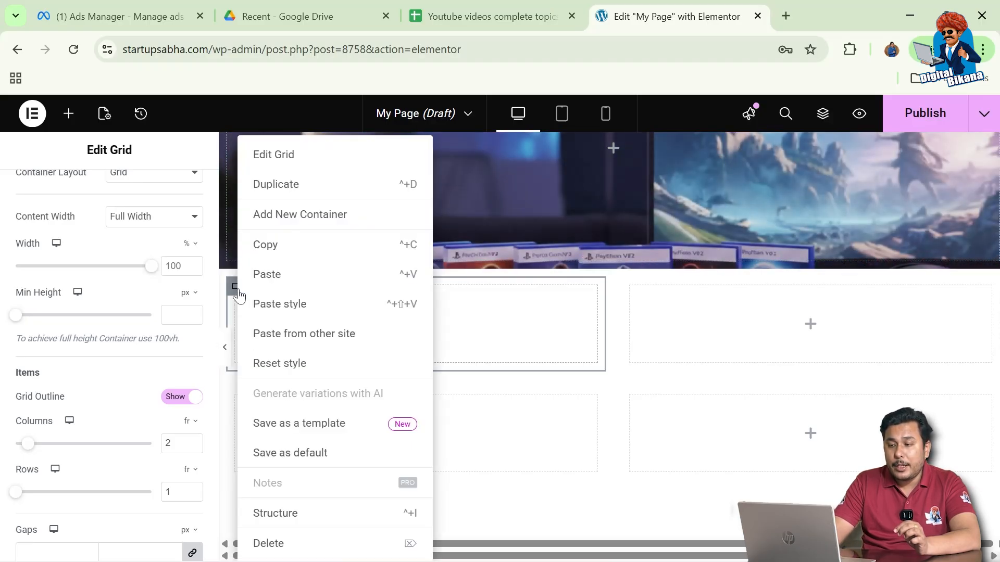
{"action": "left_click", "coordinate": [326, 227]}
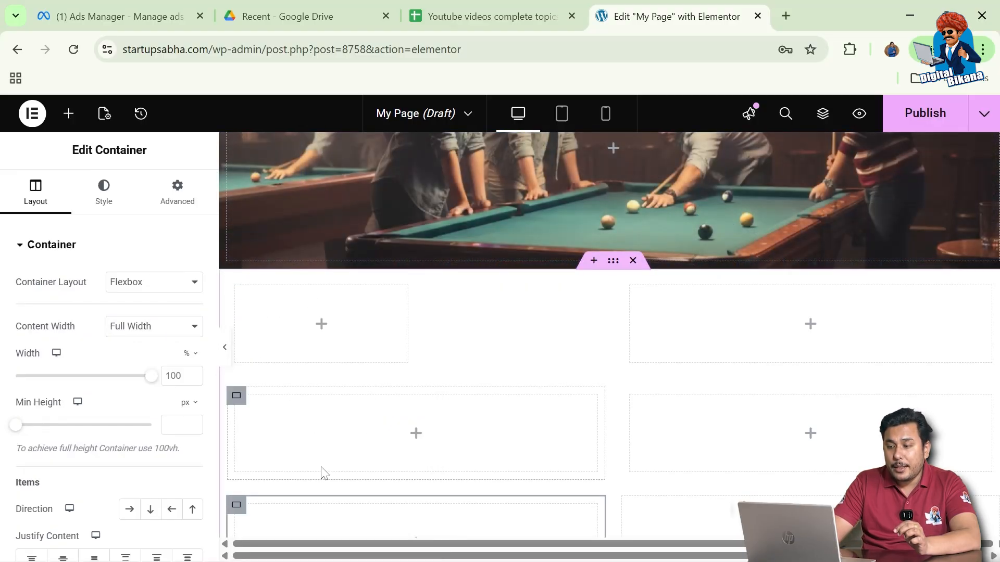
{"action": "scroll", "coordinate": [323, 471], "scroll_direction": "down", "scroll_amount": 1}
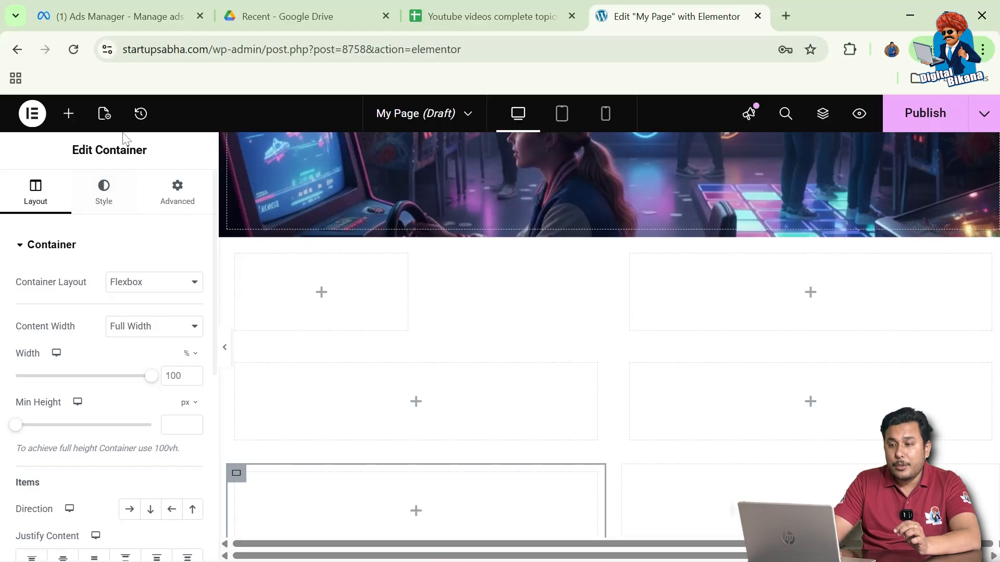
Try to place a Container widget in the empty second cell of the inner two-column grid
{"action": "left_click", "coordinate": [69, 116]}
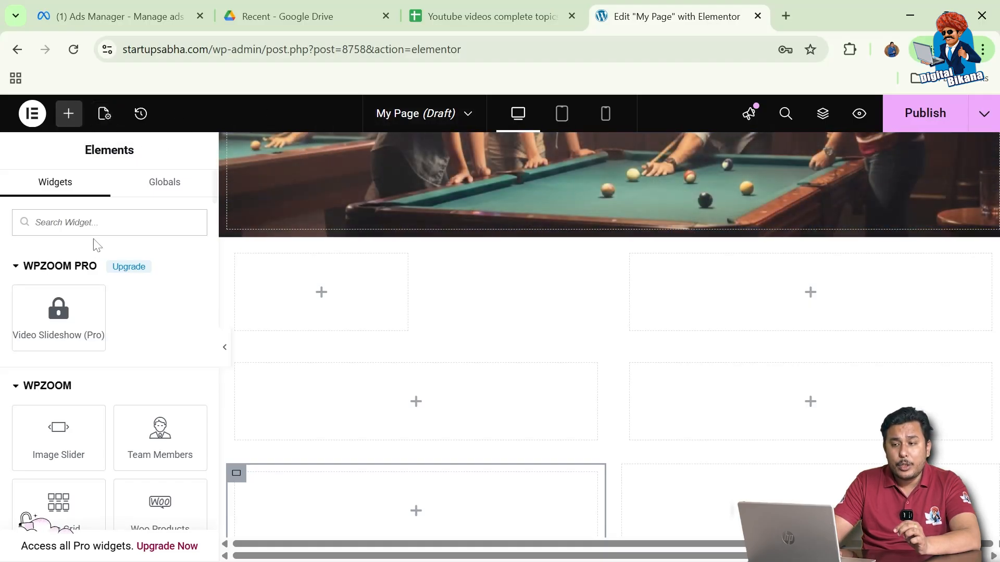
{"action": "type", "text": "container"}
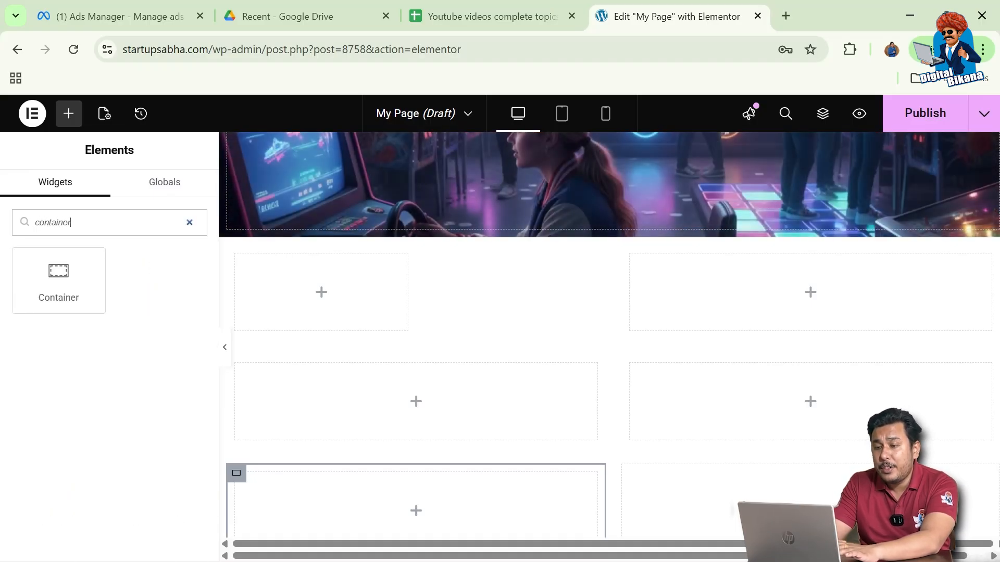
{"action": "left_click_drag", "start_coordinate": [57, 284], "coordinate": [465, 300]}
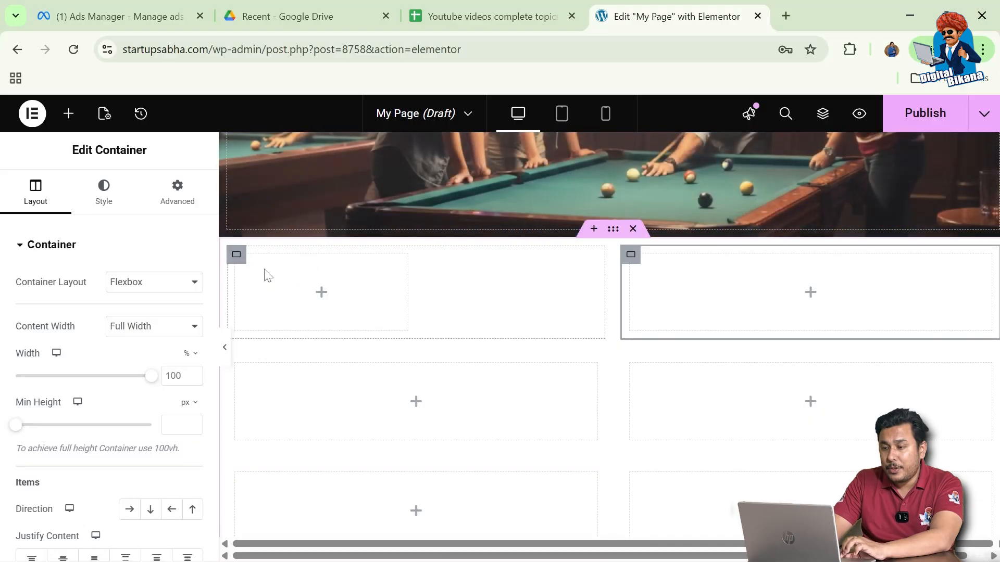
Find the Image widget and place it in the first cell of the inner two-column grid
{"action": "left_click", "coordinate": [237, 255]}
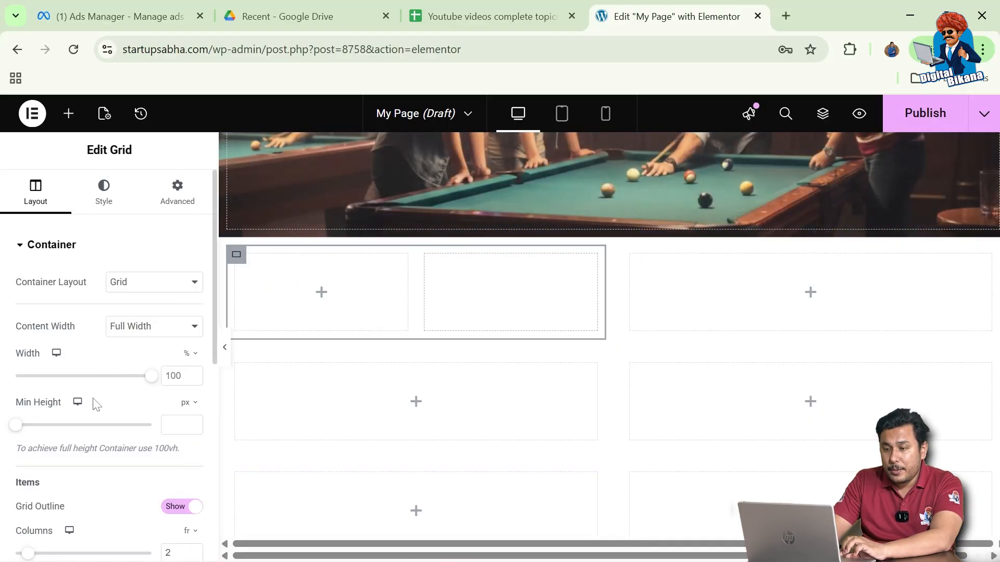
{"action": "key", "text": "Delete"}
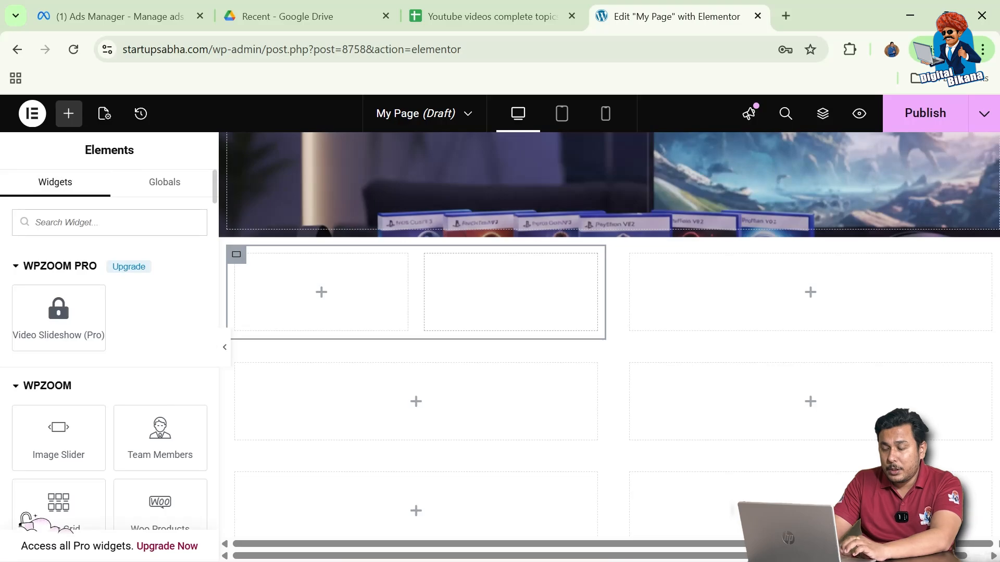
{"action": "type", "text": "image"}
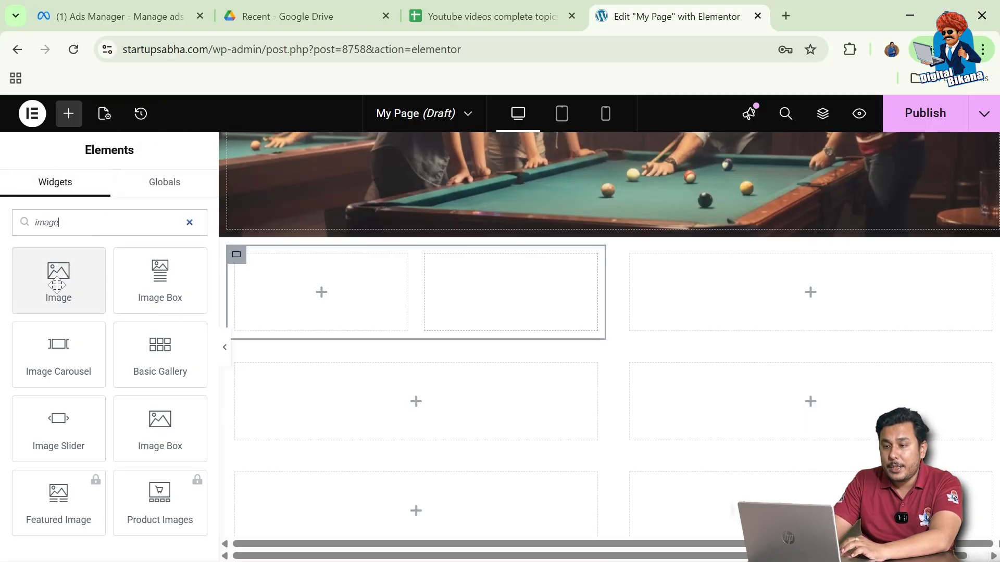
{"action": "left_click_drag", "start_coordinate": [57, 286], "coordinate": [273, 287]}
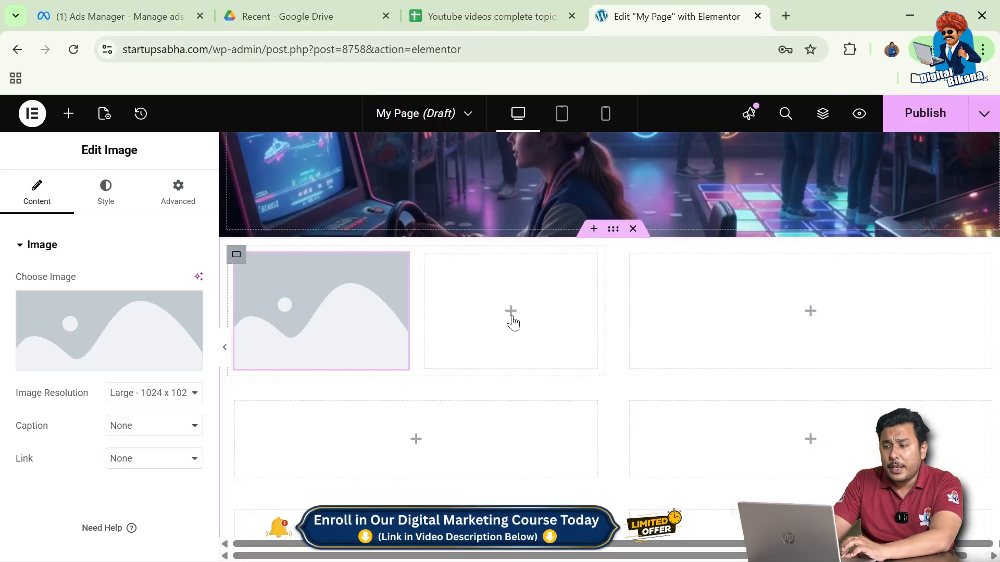
Add a Container widget to the inner grid's empty second cell, beside the image placeholder
{"action": "left_click", "coordinate": [511, 316]}
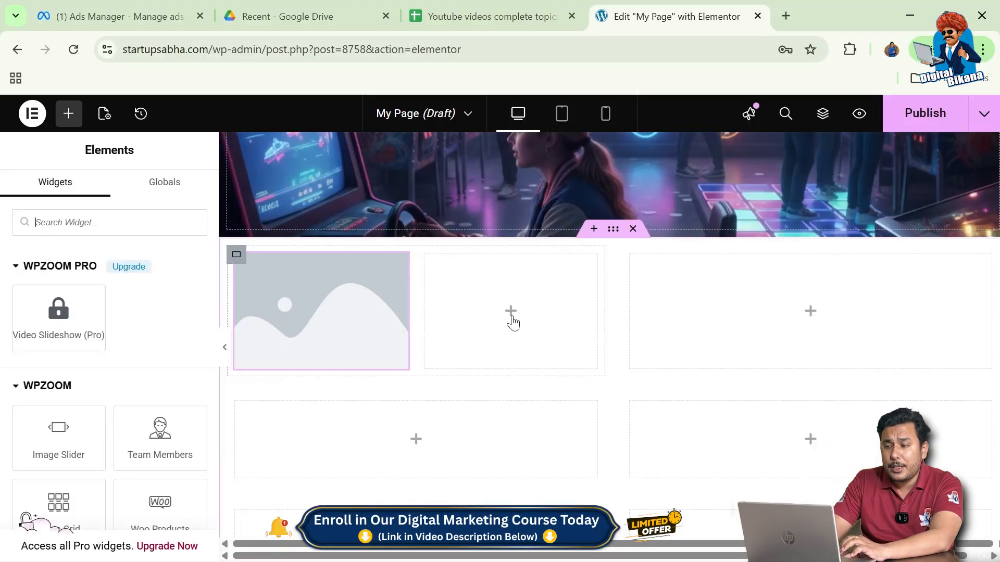
{"action": "type", "text": "co"}
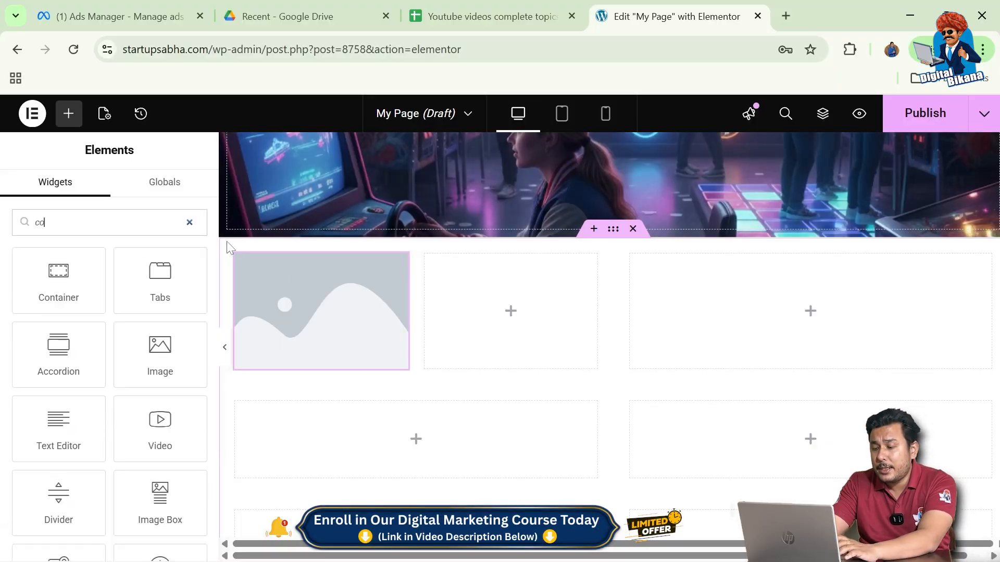
{"action": "type", "text": "natiner"}
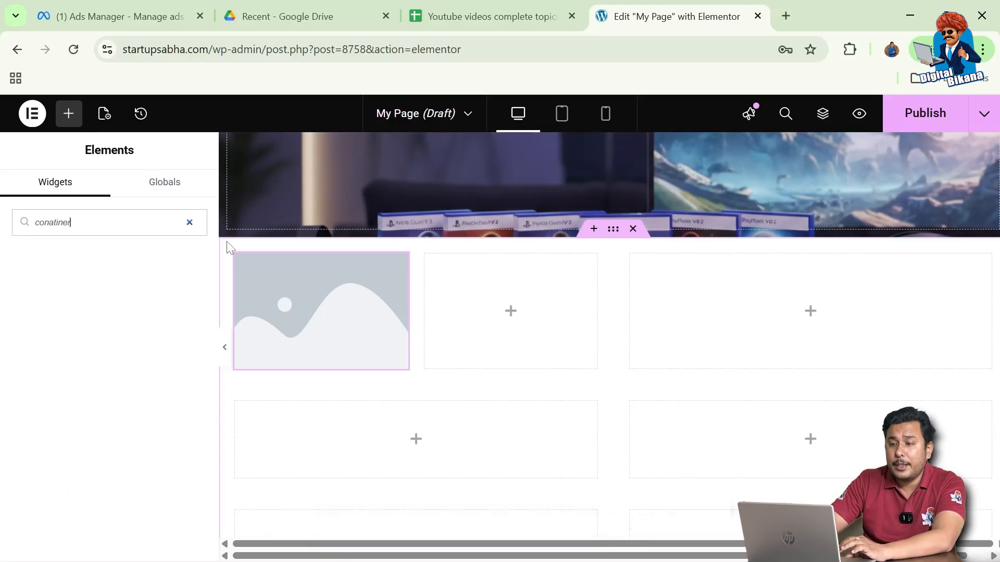
{"action": "left_click", "coordinate": [454, 281]}
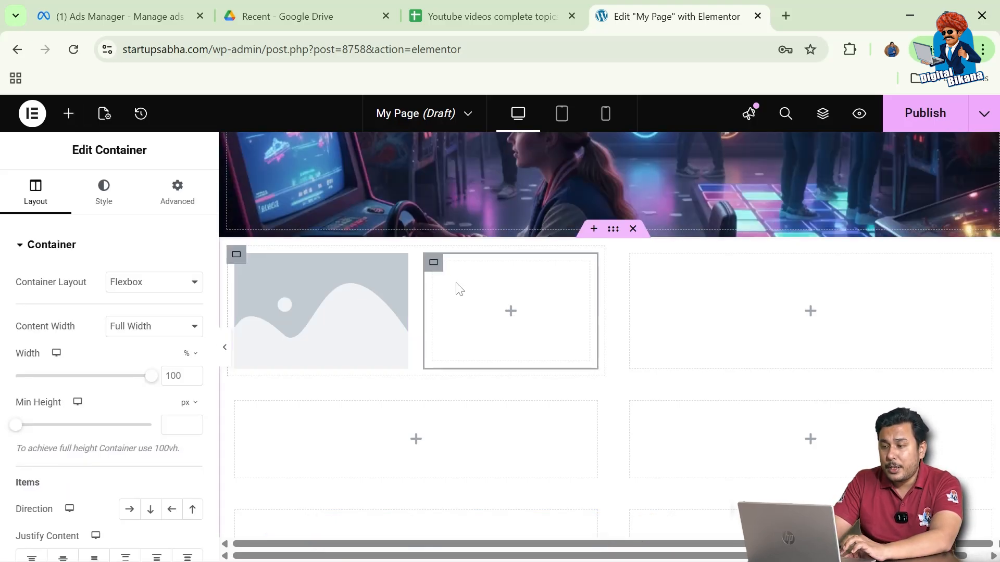